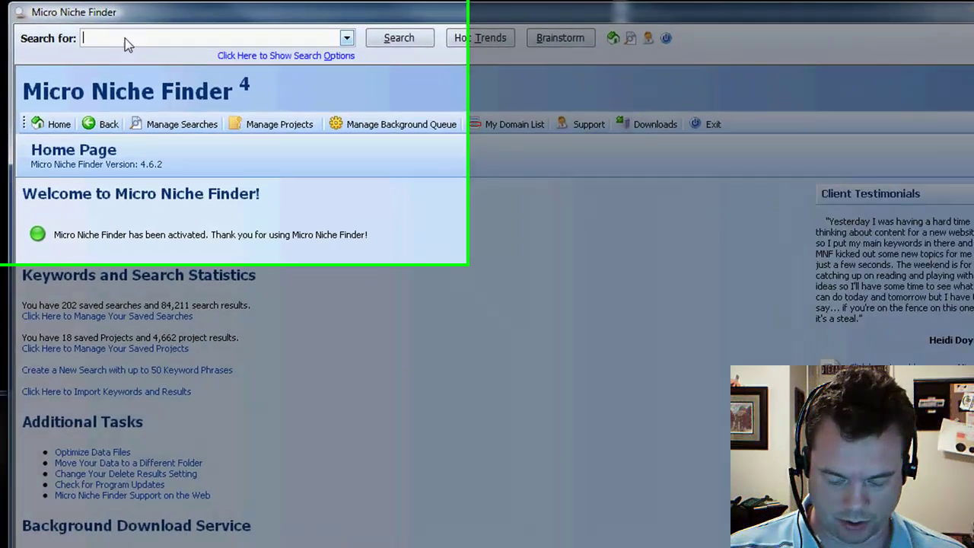
- Search for the keyword "dog grooming" and retrieve that phrase's exact phrase count and SOC from the results
text(dog groomin)
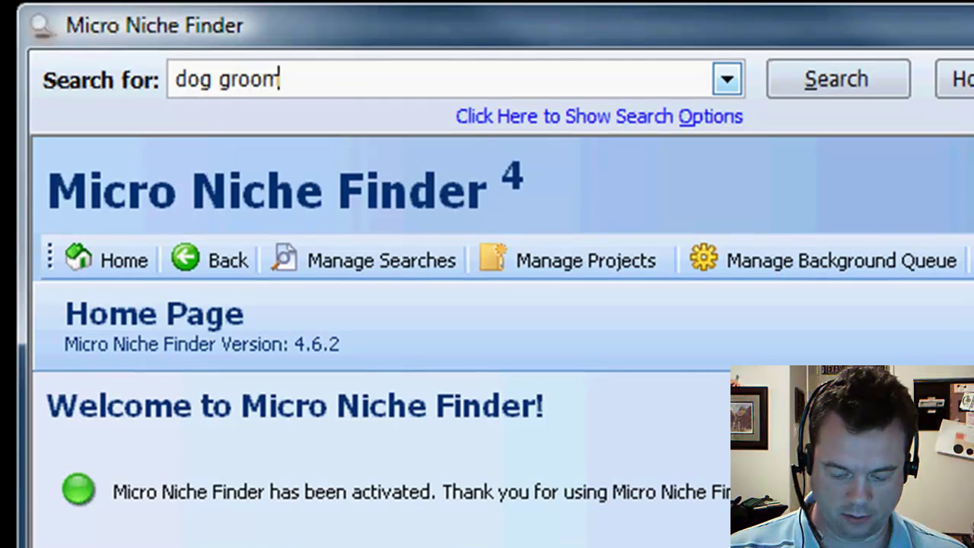
text(g)
key(Return)
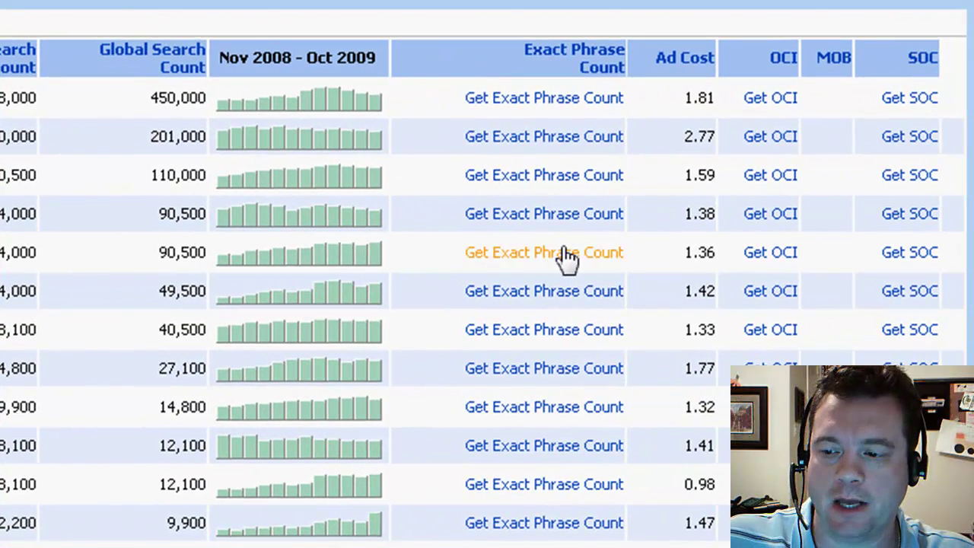
click(567, 255)
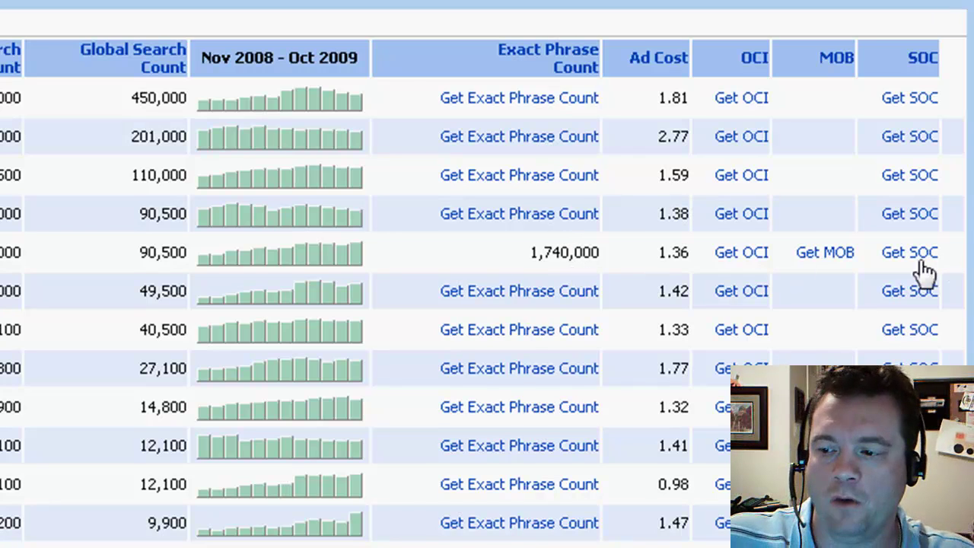
click(907, 253)
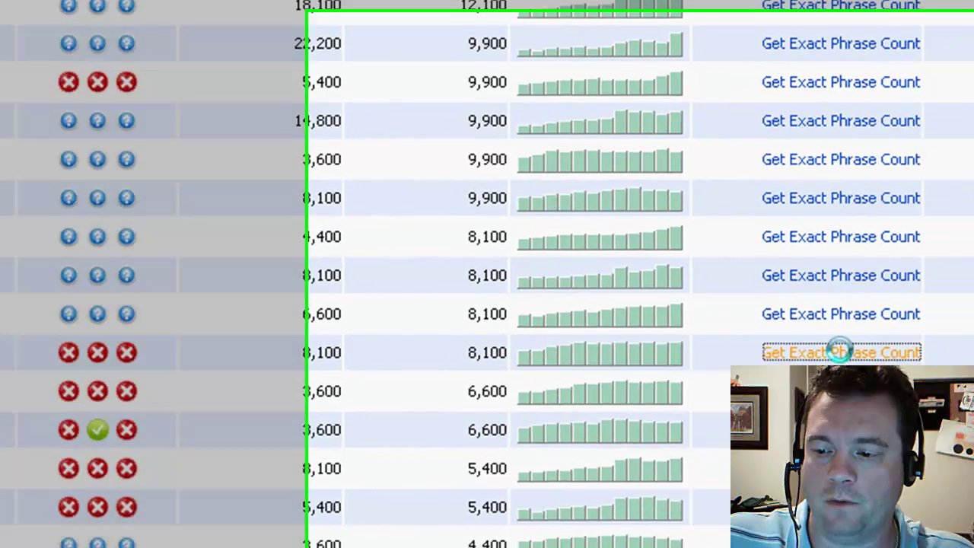
- Retrieve the exact phrase count, SOC and MOB for the keyword with 8,100 global searches and a 2.11 ad cost
click(839, 352)
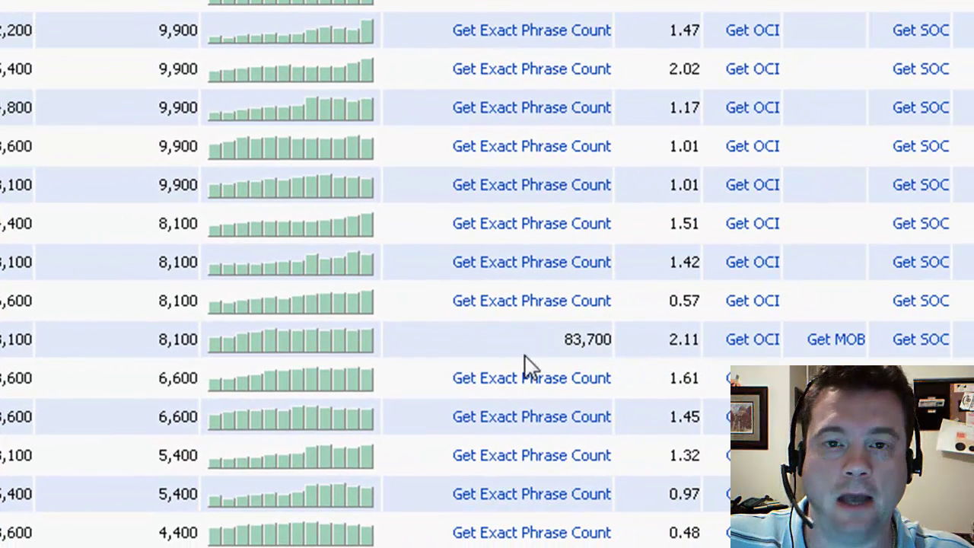
click(908, 340)
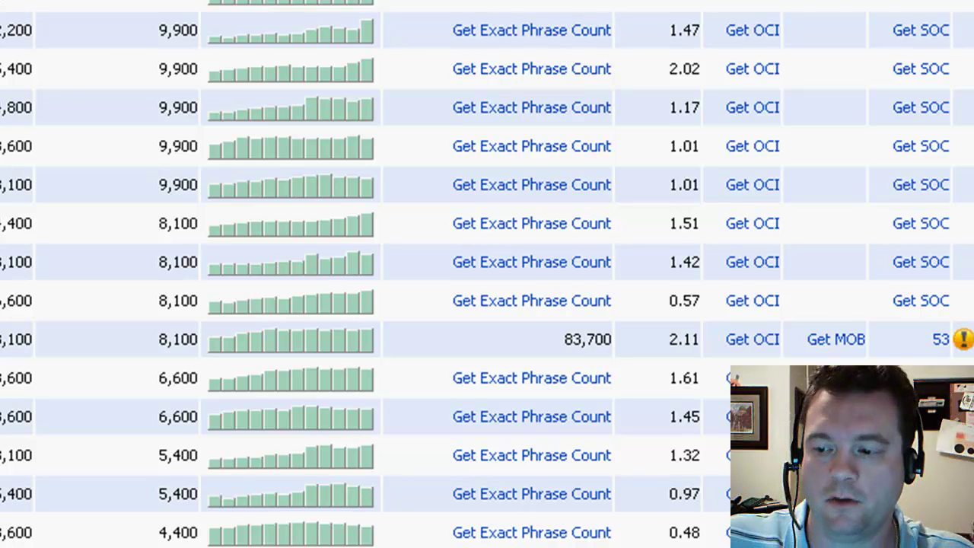
click(841, 341)
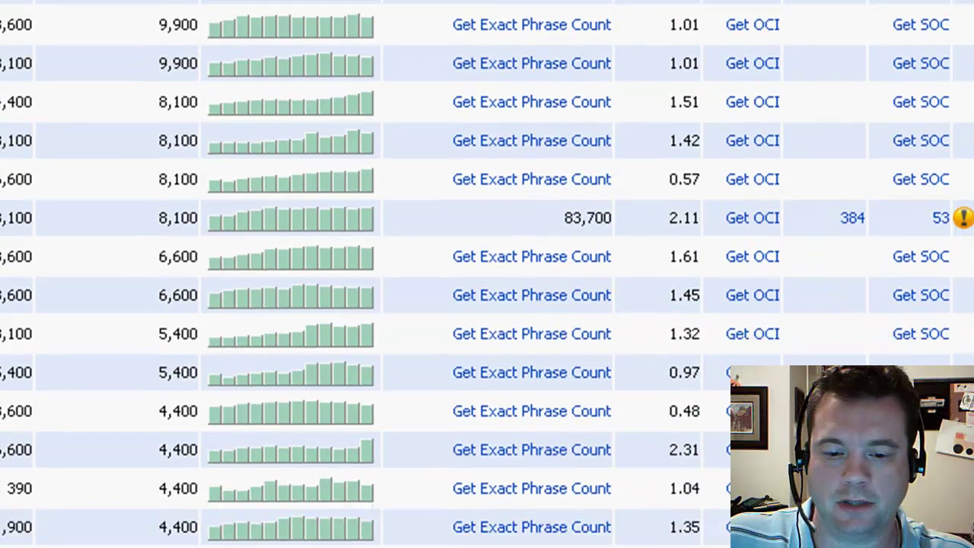
- Retrieve the exact phrase count, SOC and MOB for "dog grooming scissors" and review its backlink information
scroll(487, 274, down, 5)
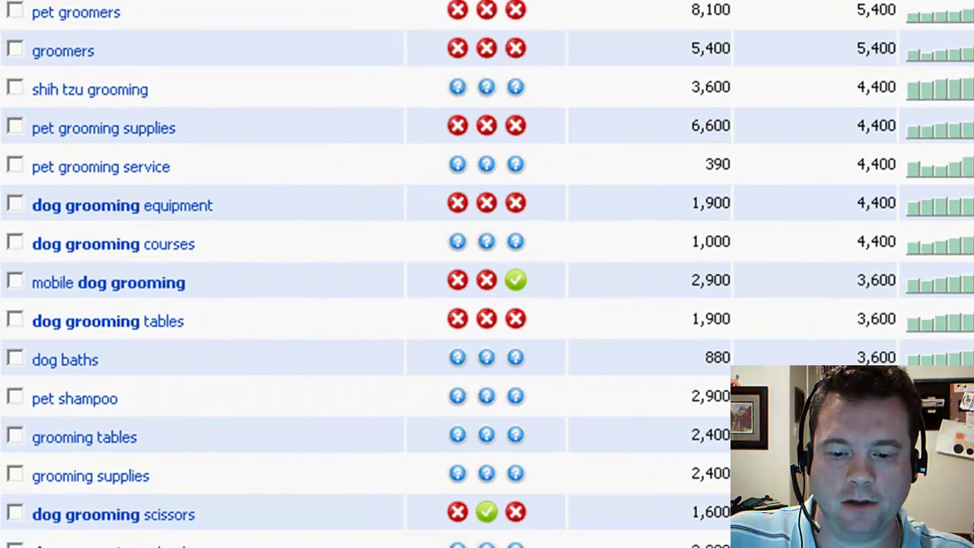
scroll(487, 274, down, 1)
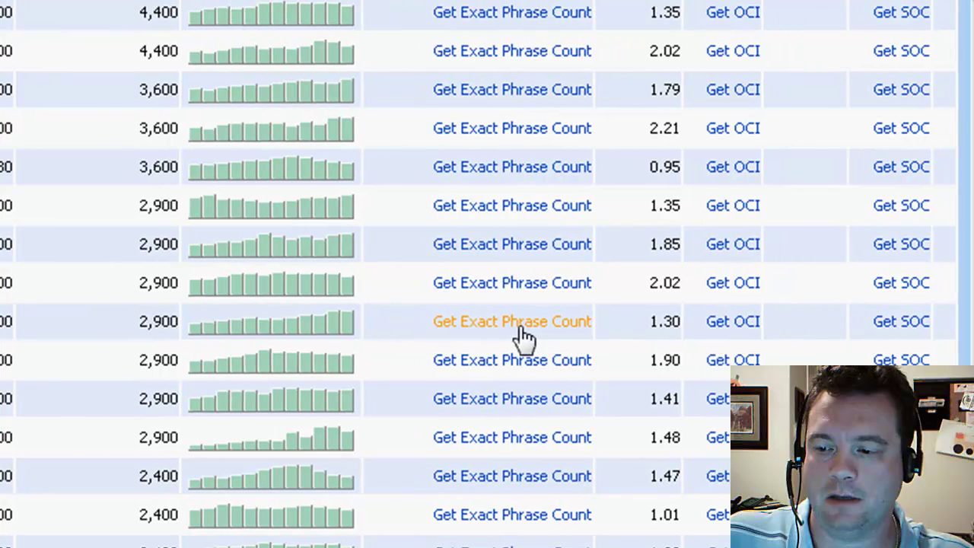
click(524, 336)
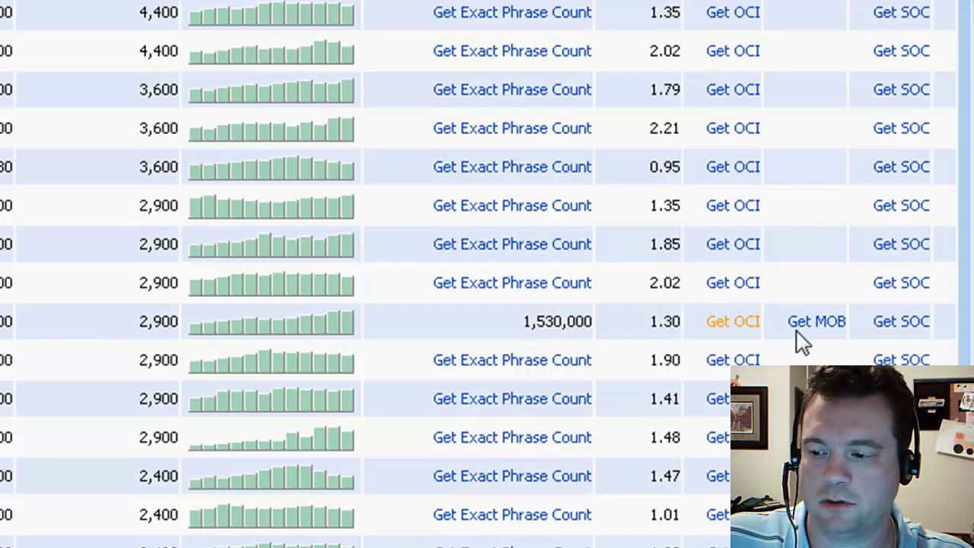
click(897, 324)
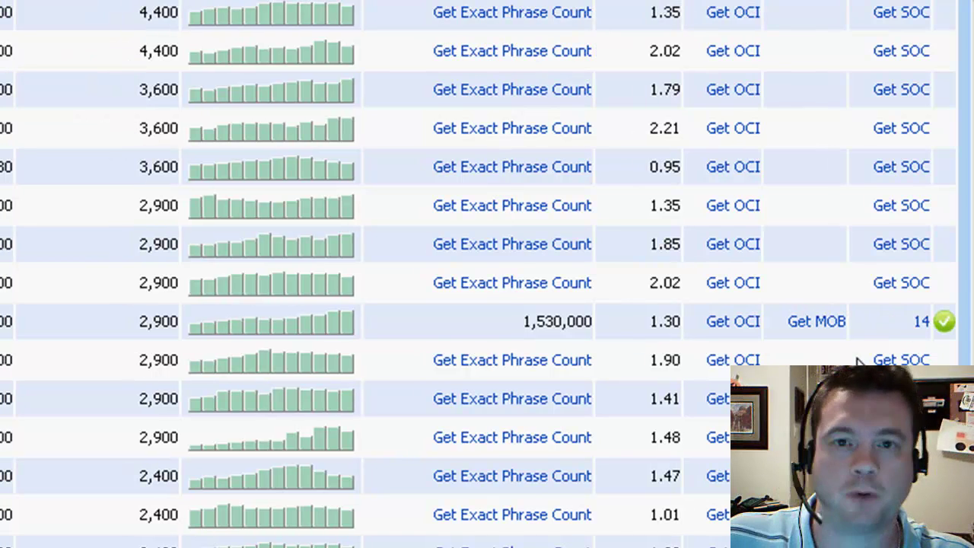
click(827, 319)
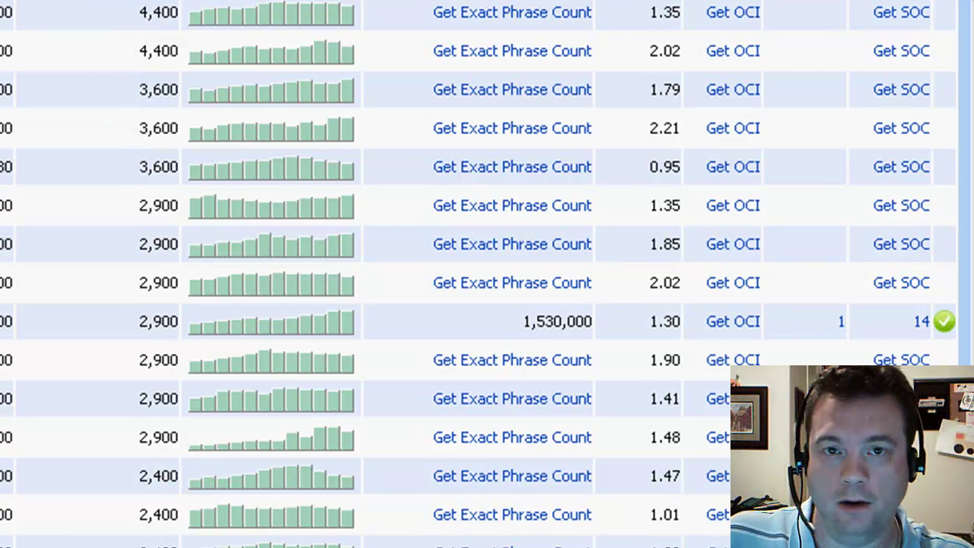
click(841, 323)
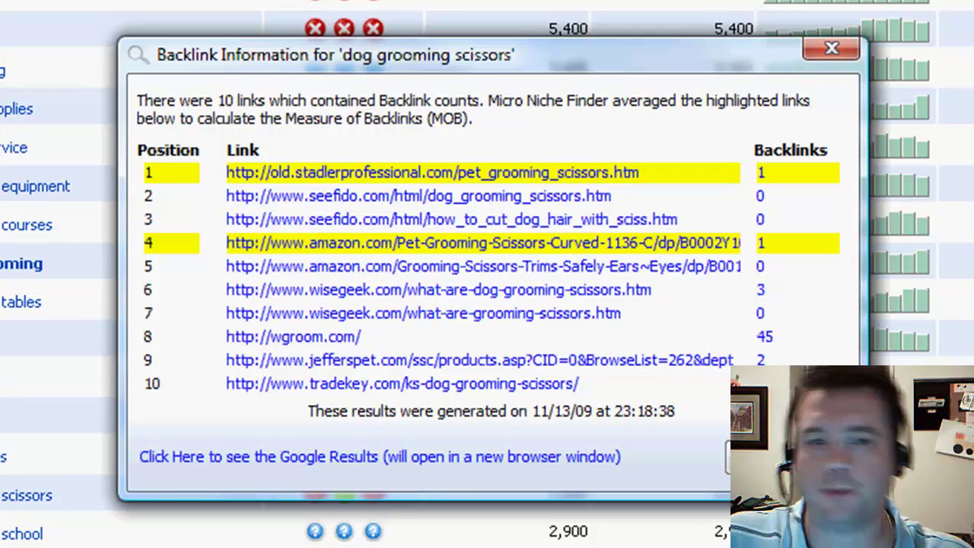
key(Escape)
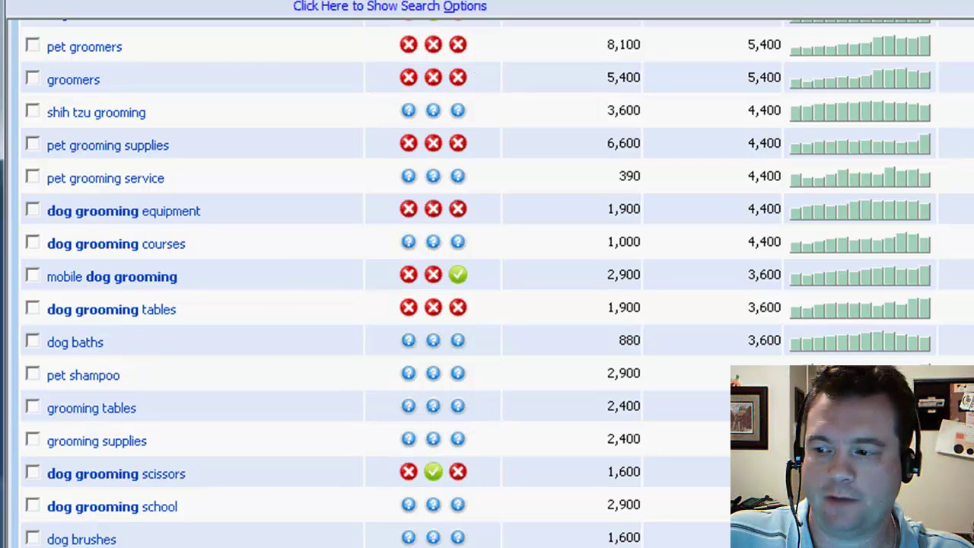
- Check the .com, .org and .net domain availability for the phrase "grooming supplies"
scroll(487, 290, up, 10)
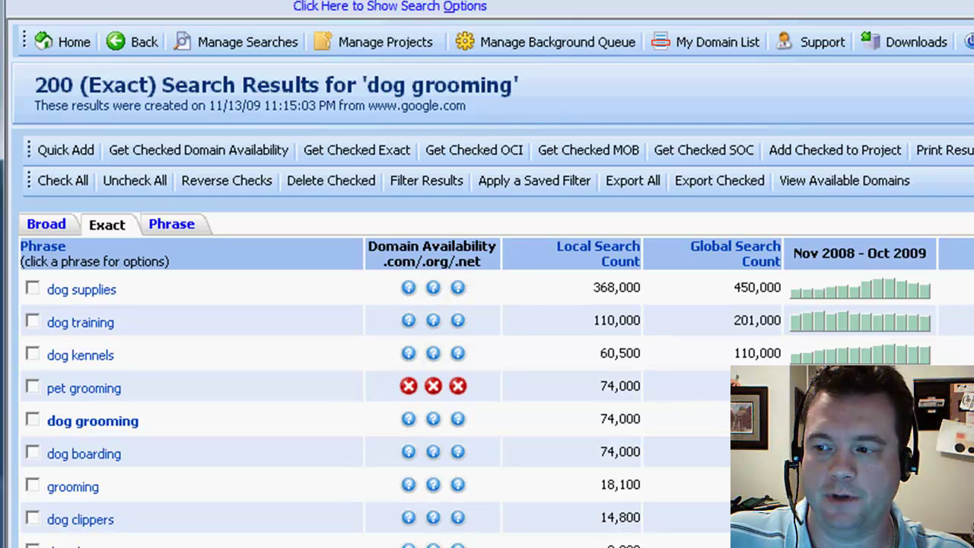
scroll(487, 290, down, 10)
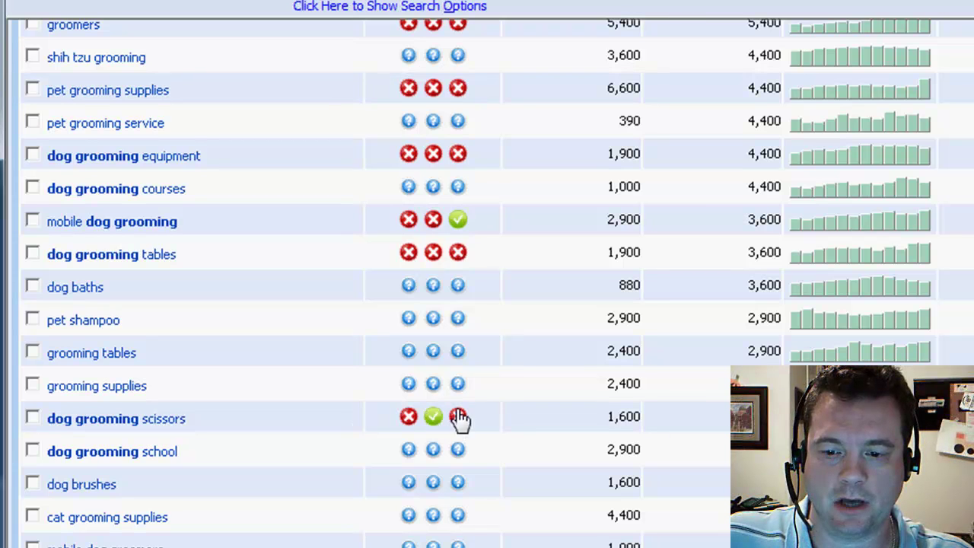
click(457, 385)
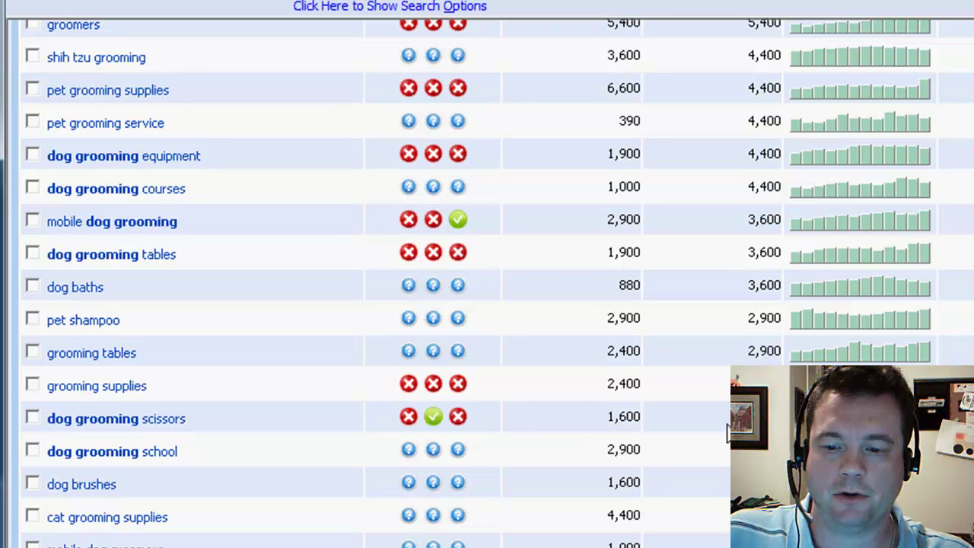
scroll(487, 282, up, 15)
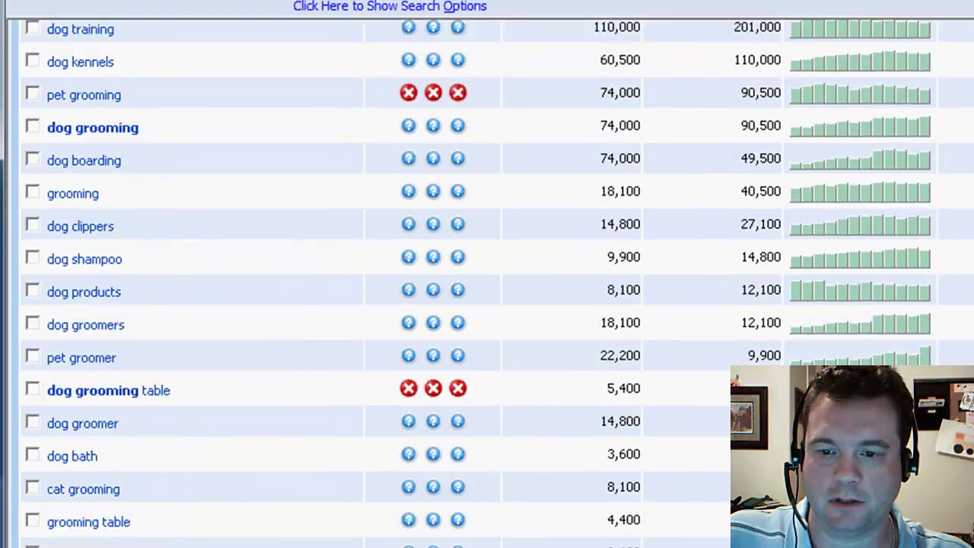
scroll(487, 281, down, 15)
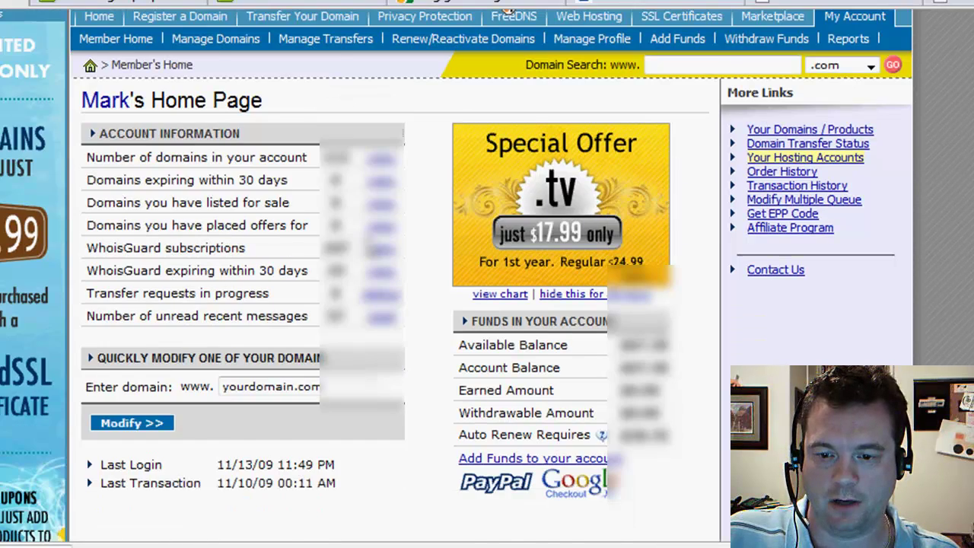
- Switch to Namecheap and run a domain search for doggroomingscissors with the .com extension
scroll(371, 245, down, 4)
scroll(370, 245, up, 3)
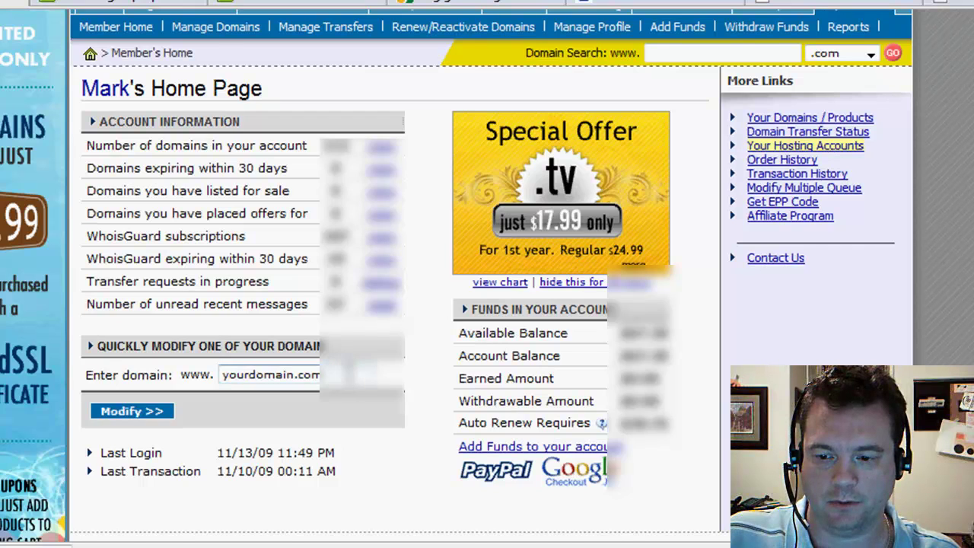
scroll(424, 373, up, 1)
click(704, 127)
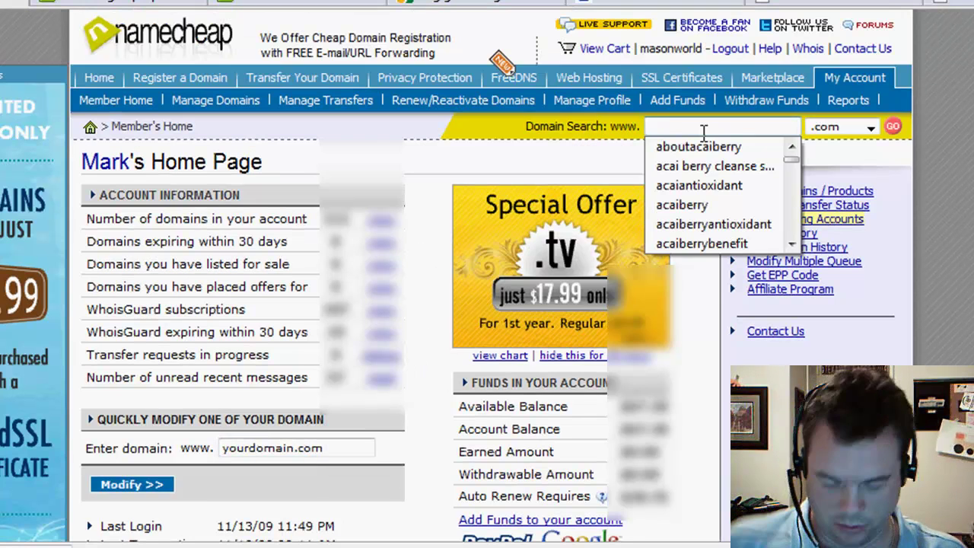
text(do)
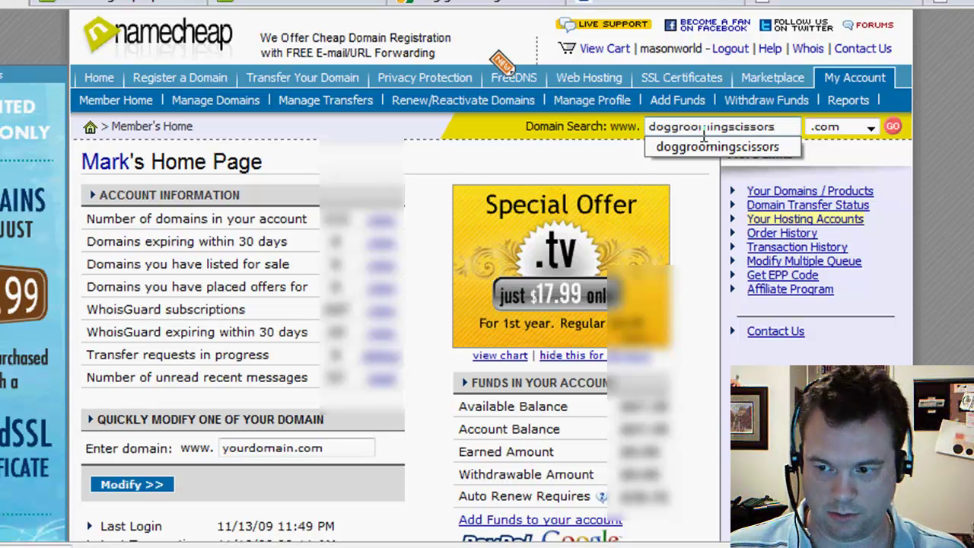
text(ggroomingscissors)
key(Return)
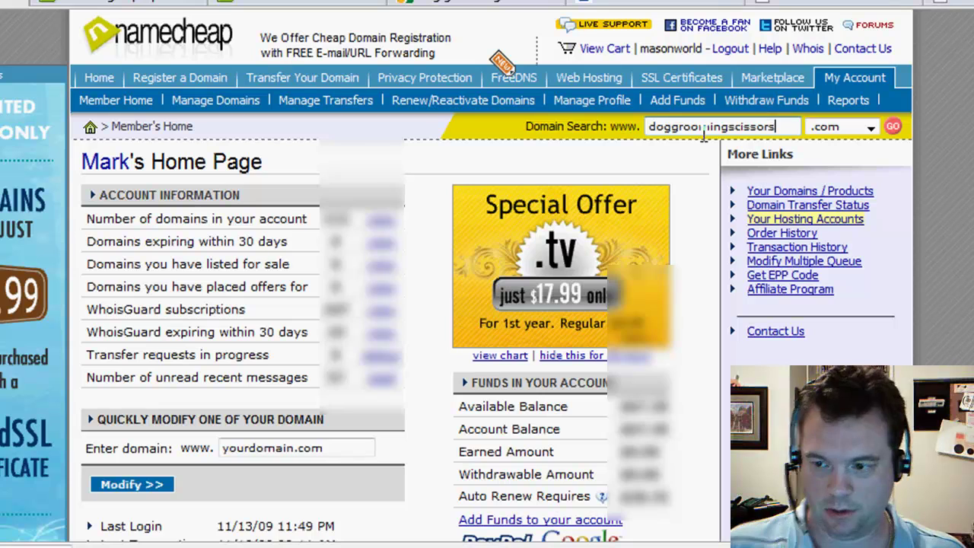
click(894, 129)
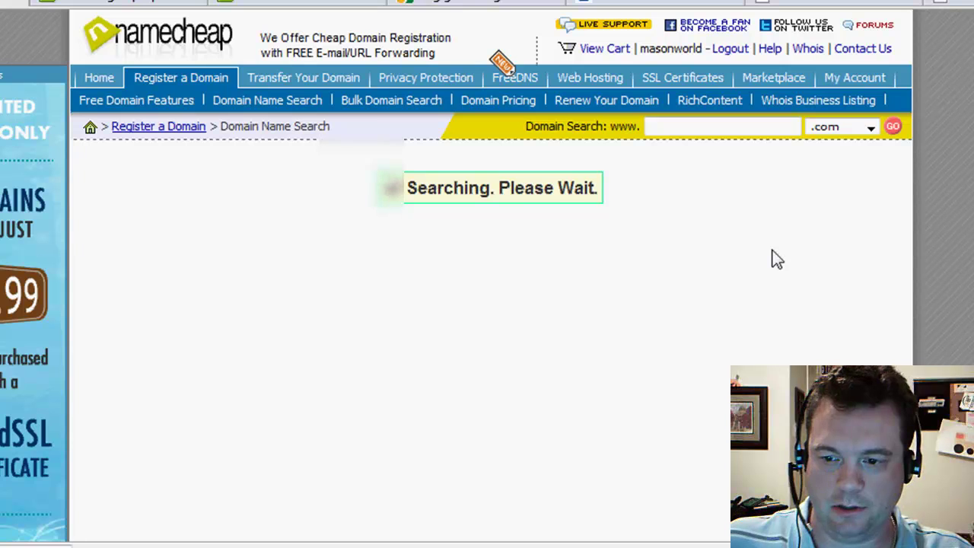
- Select doggroomingscissors.org in the domain search results and add it to the cart
scroll(720, 298, down, 3)
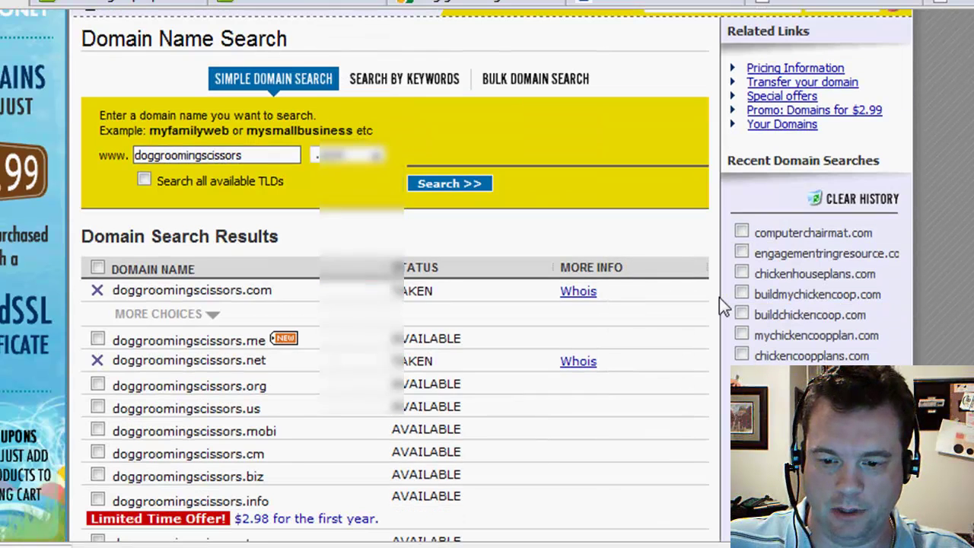
click(98, 385)
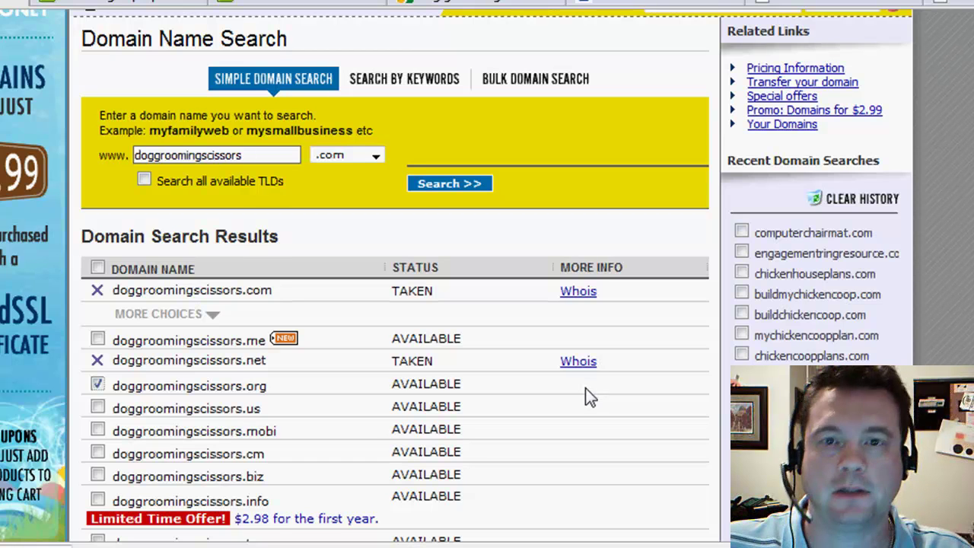
scroll(586, 389, down, 2)
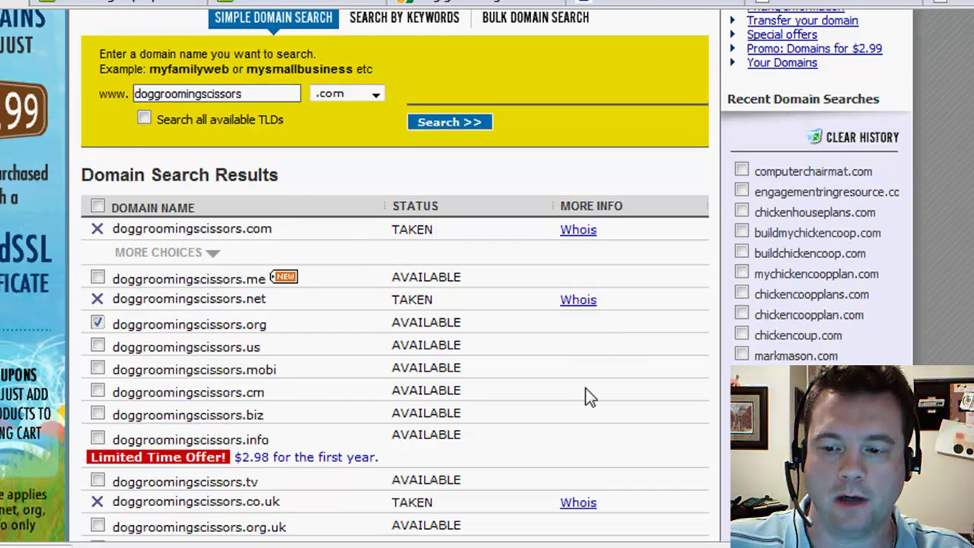
scroll(586, 390, down, 3)
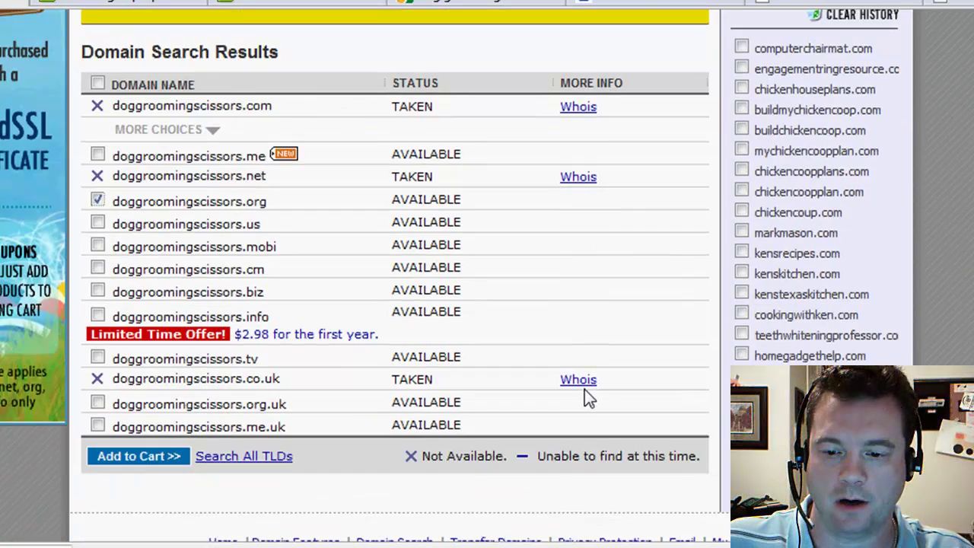
click(144, 460)
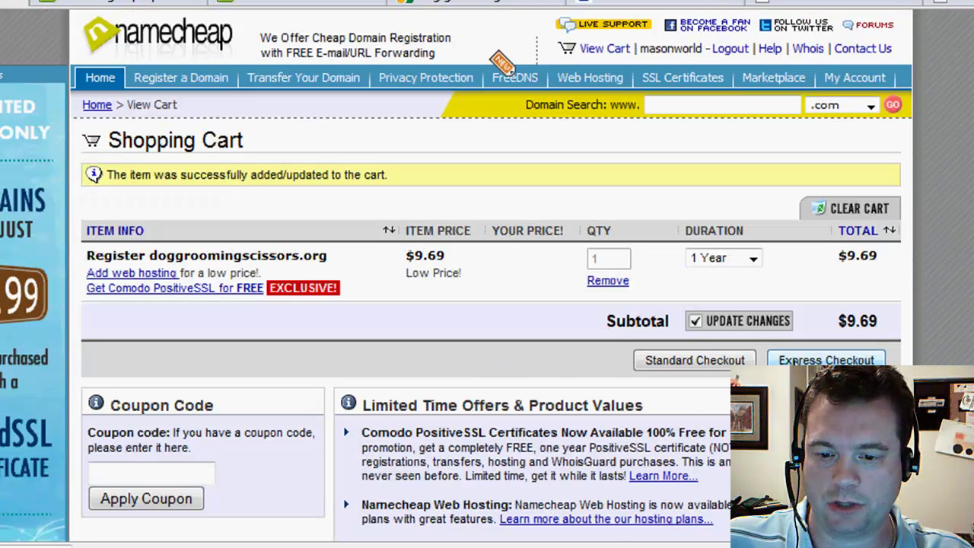
- Apply the coupon code SWITCH2NC to the shopping cart
scroll(350, 478, down, 2)
click(169, 350)
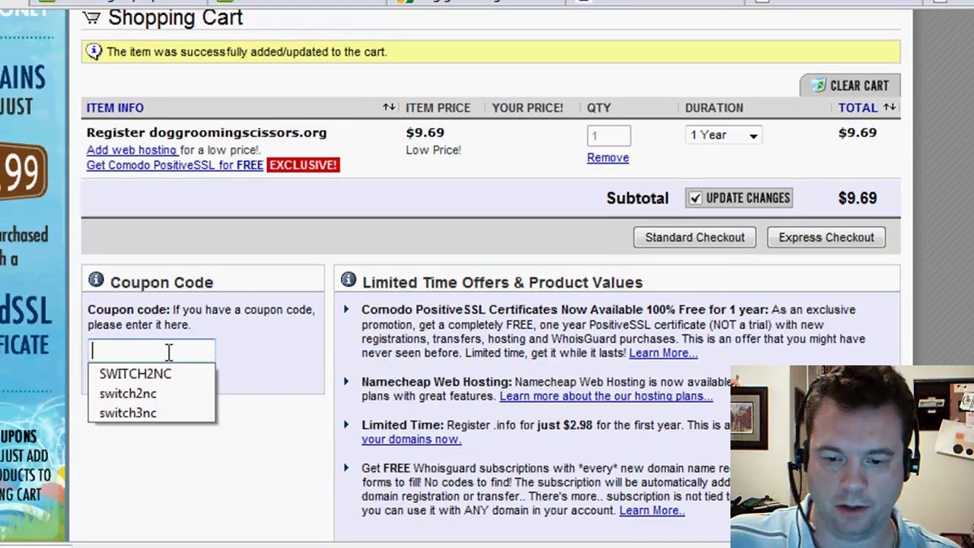
click(156, 373)
click(137, 376)
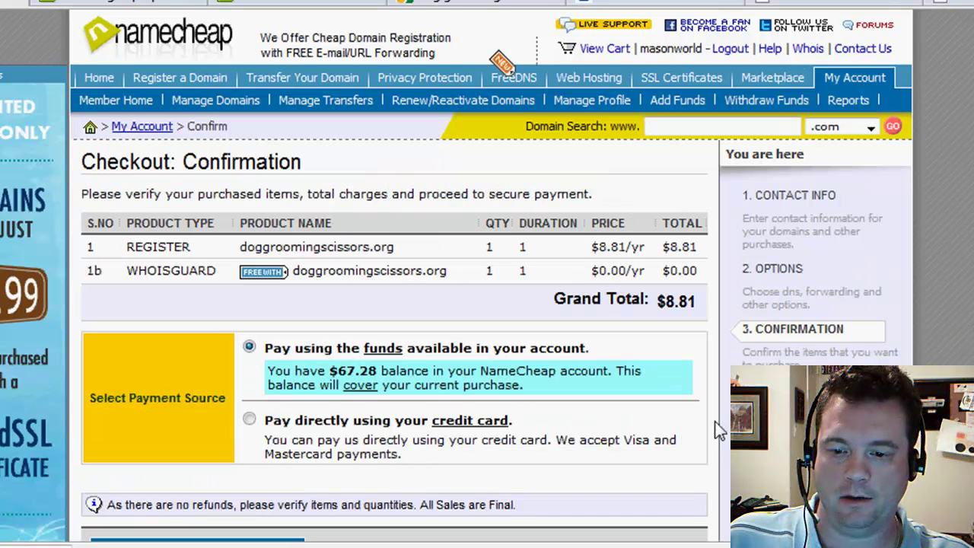
- Pay for the doggroomingscissors.org registration with the available account funds and process the charge
scroll(596, 433, down, 3)
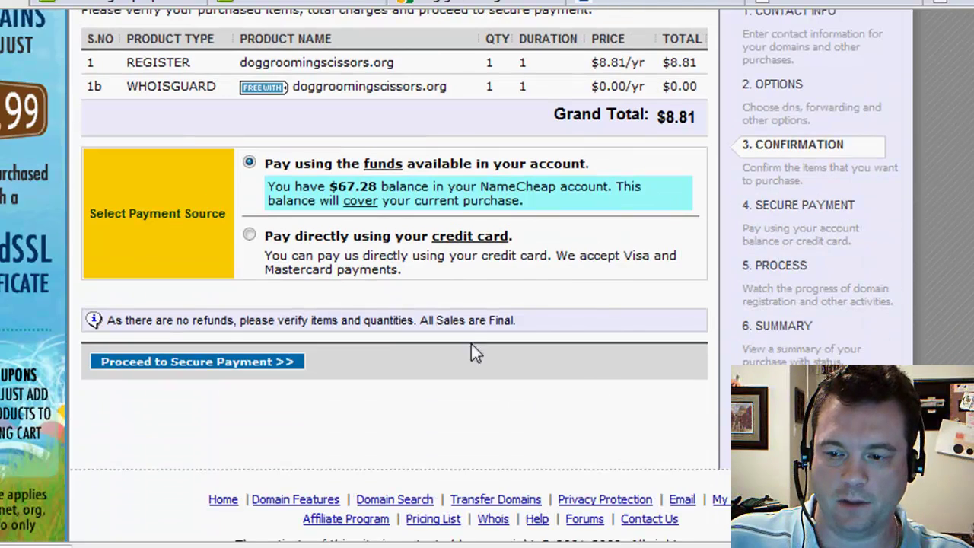
click(190, 364)
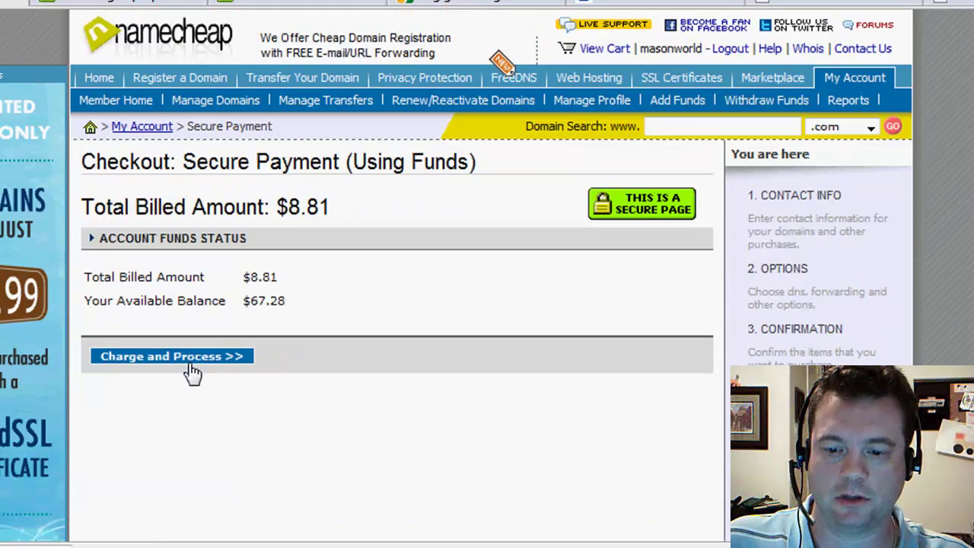
click(195, 364)
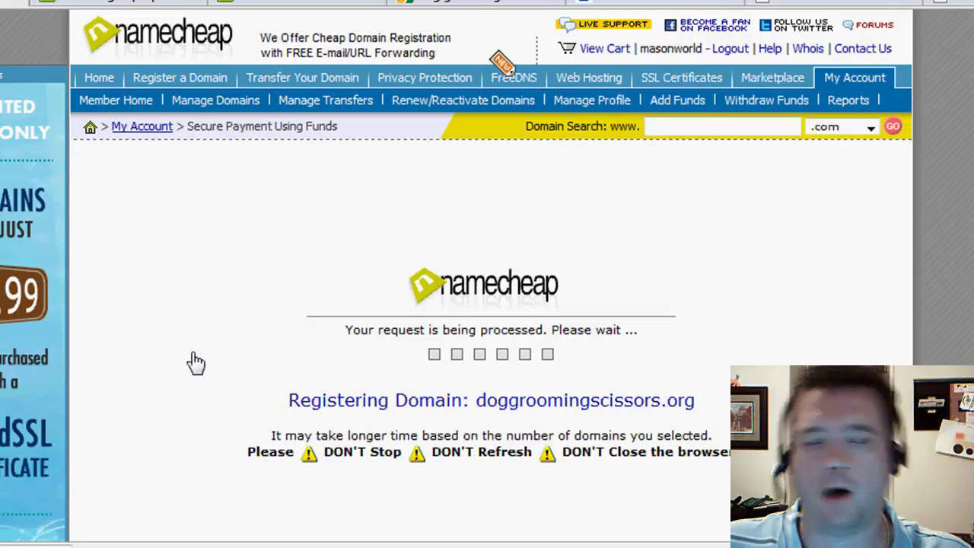